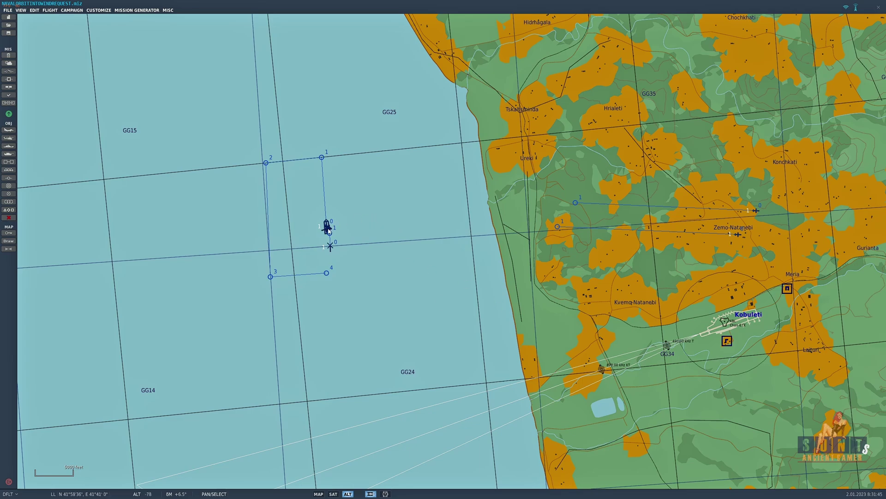
Inspect the carrier group's waypoint 4 Go To Waypoint task.
{"action": "left_click", "coordinate": [328, 228]}
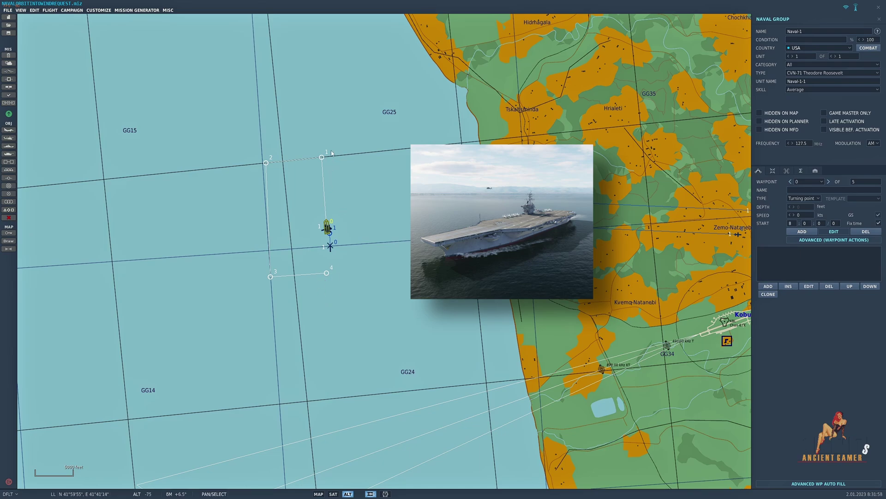
{"action": "left_click", "coordinate": [327, 274]}
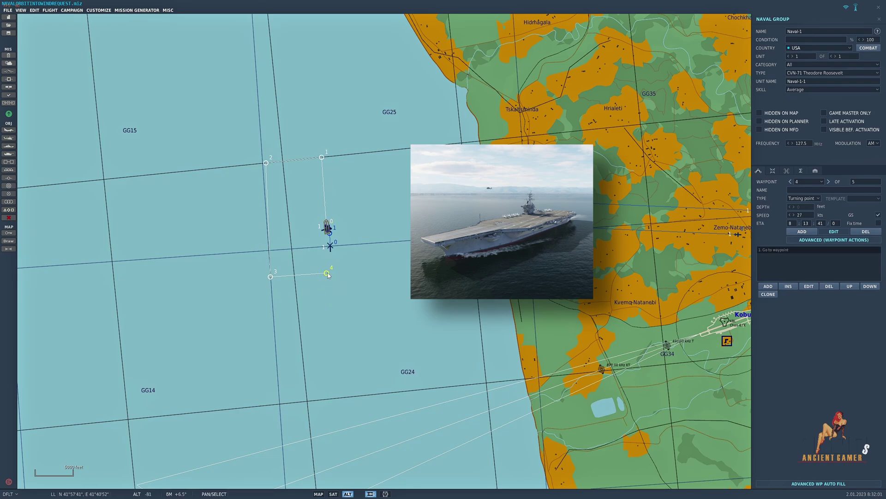
{"action": "left_click", "coordinate": [774, 250]}
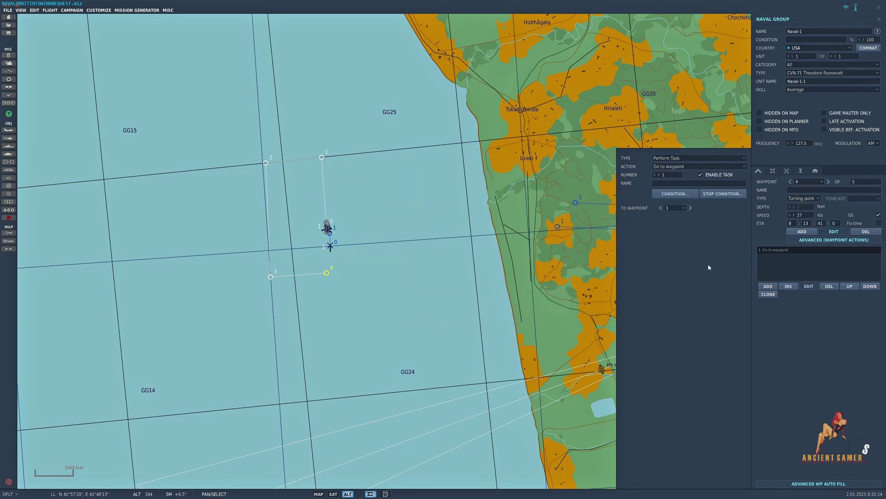
Review Rotary-1's waypoint 1 Follow task on Naval-1: −88 ft distance, 0 elevation, 350 ft interval.
{"action": "left_click_drag", "start_coordinate": [334, 282], "coordinate": [344, 286]}
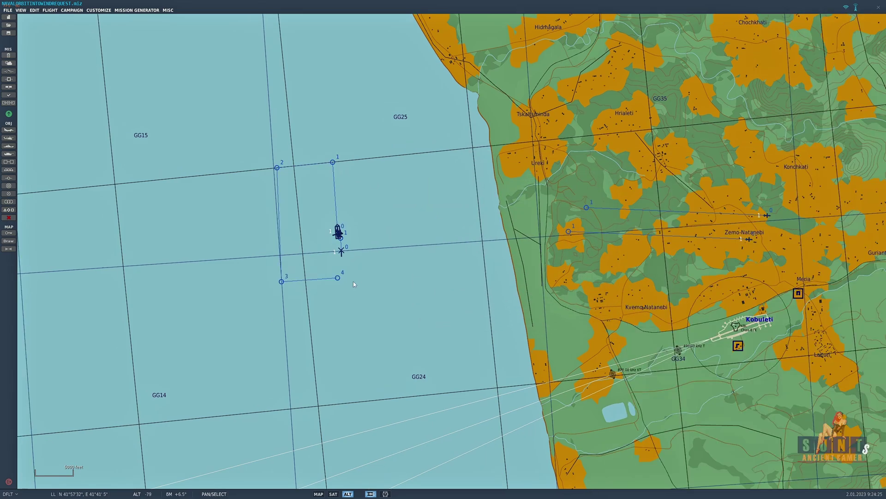
{"action": "left_click", "coordinate": [342, 252]}
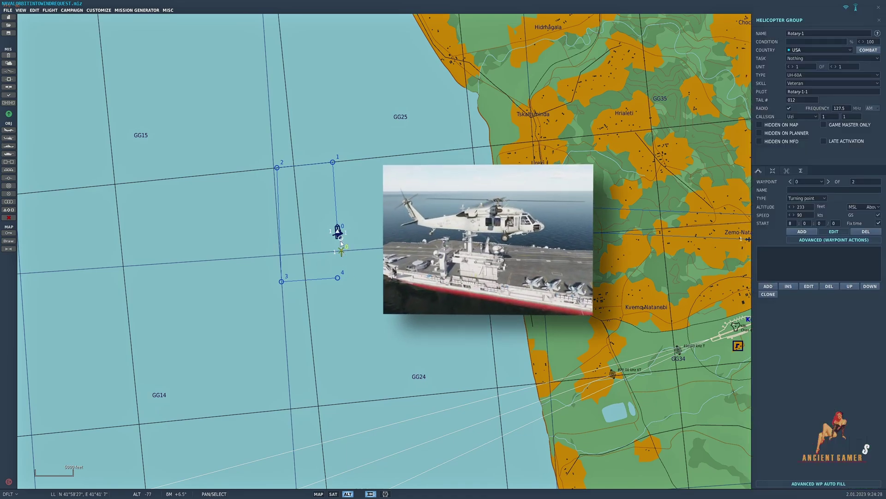
{"action": "left_click", "coordinate": [341, 238]}
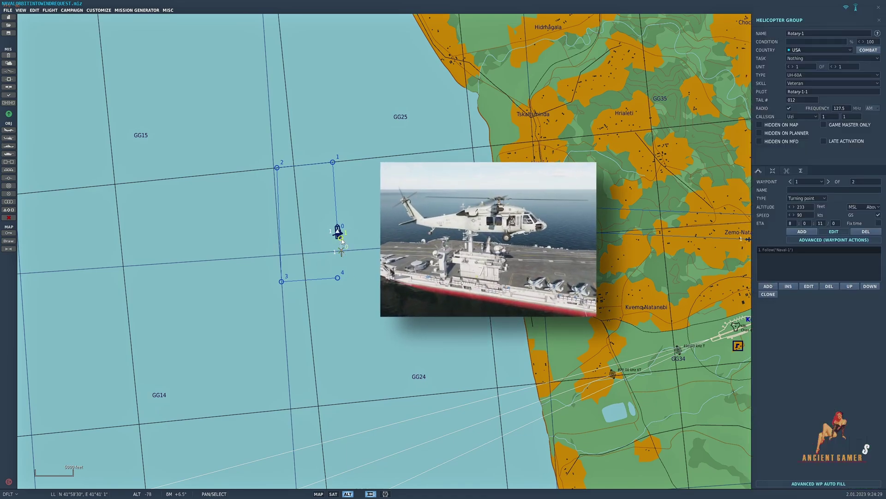
{"action": "left_click", "coordinate": [789, 250]}
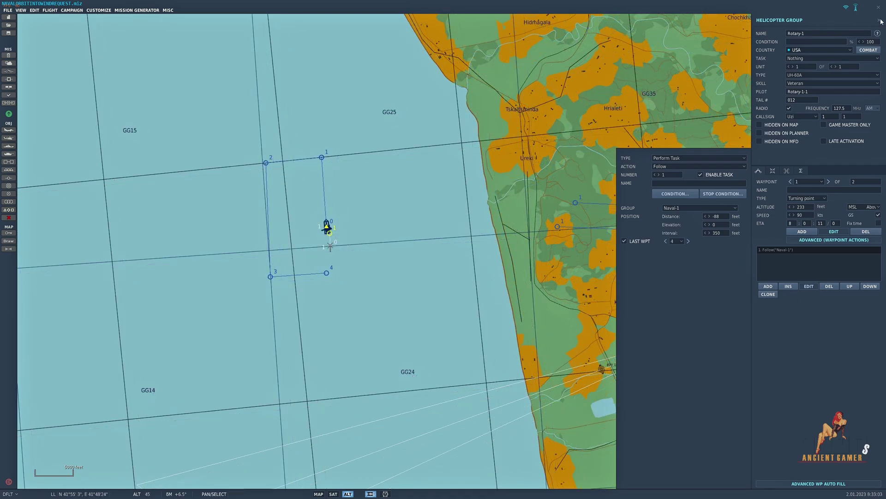
{"action": "left_click", "coordinate": [880, 20]}
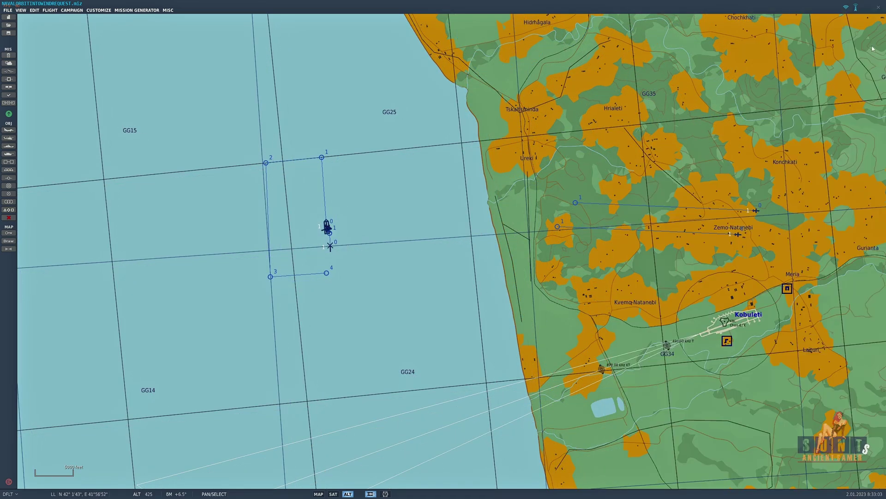
{"action": "left_click", "coordinate": [757, 215]}
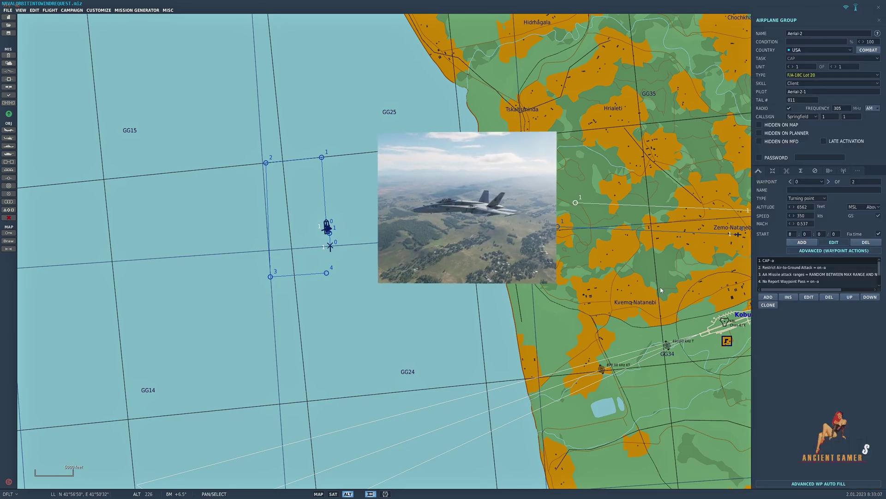
{"action": "left_click_drag", "start_coordinate": [658, 291], "coordinate": [584, 289]}
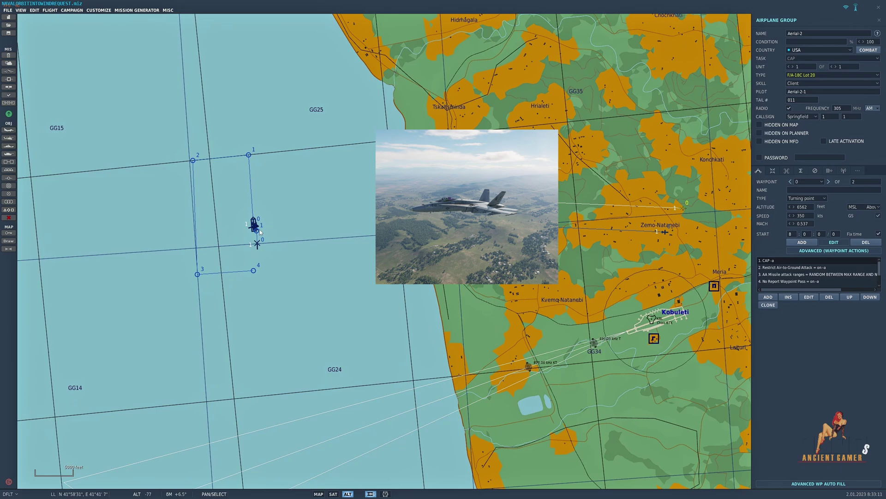
{"action": "left_click", "coordinate": [880, 21]}
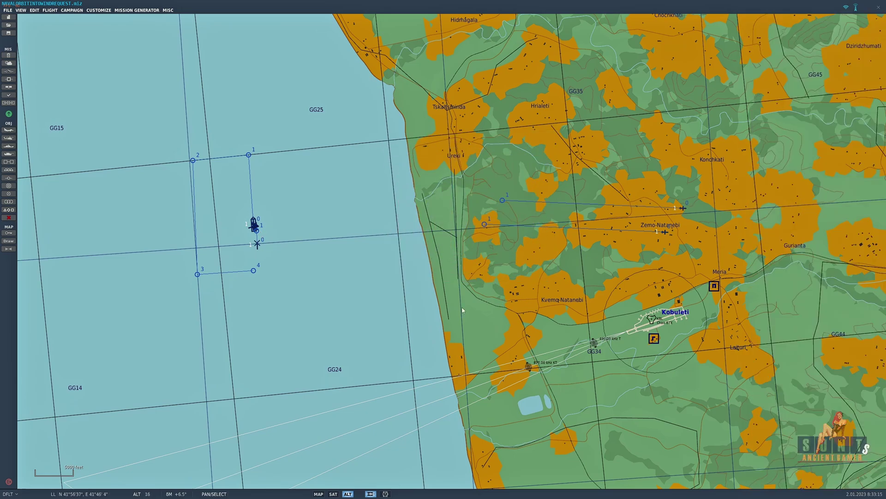
{"action": "left_click_drag", "start_coordinate": [462, 310], "coordinate": [530, 312]}
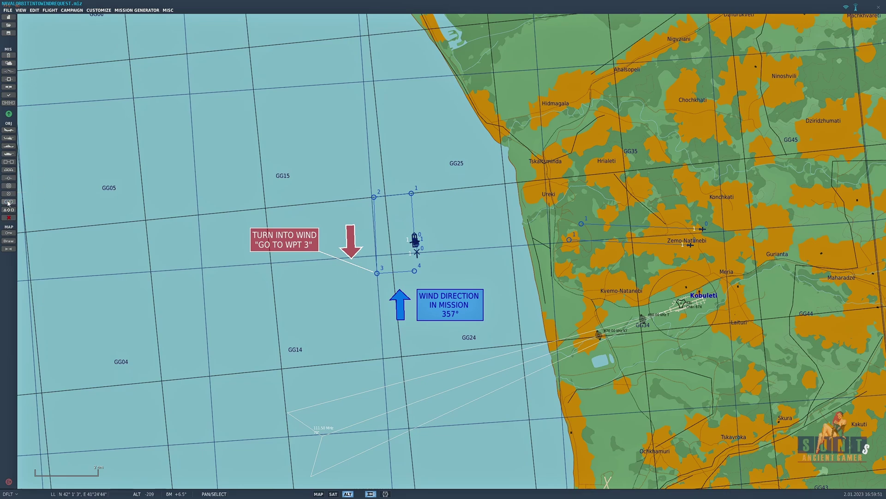
Bring up the trigger zones list with REQUEST INTO WIND-2's properties.
{"action": "left_click", "coordinate": [8, 202]}
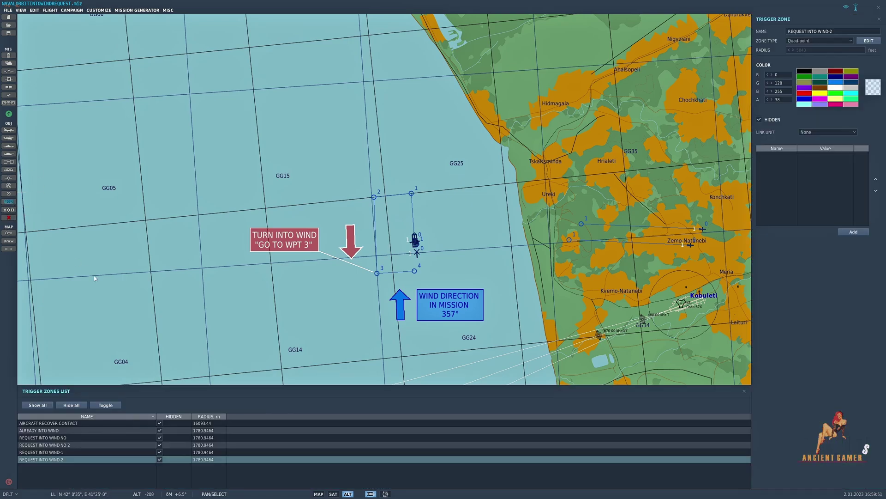
Unhide the AIRCRAFT RECOVER CONTACT and REQUEST INTO WIND NO trigger zones.
{"action": "left_click", "coordinate": [160, 424]}
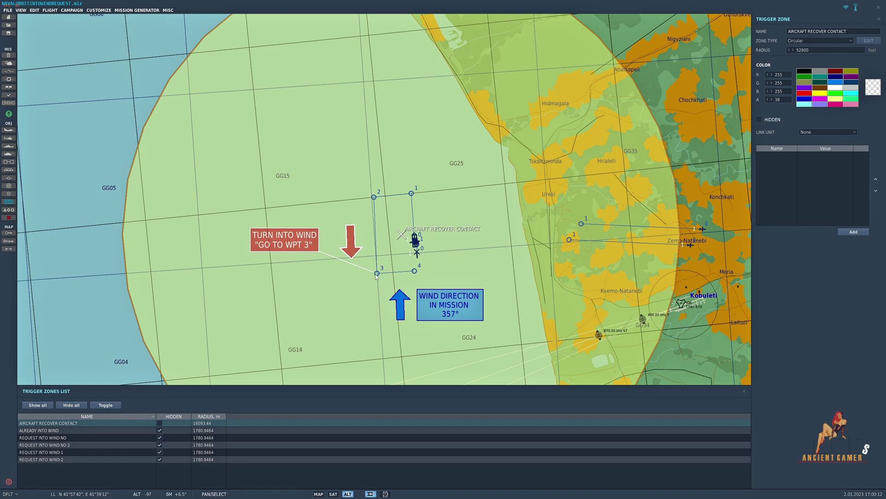
{"action": "left_click", "coordinate": [160, 437]}
Unhide the REQUEST INTO WIND NO 2 and ALREADY INTO WIND trigger zones.
{"action": "left_click", "coordinate": [160, 445]}
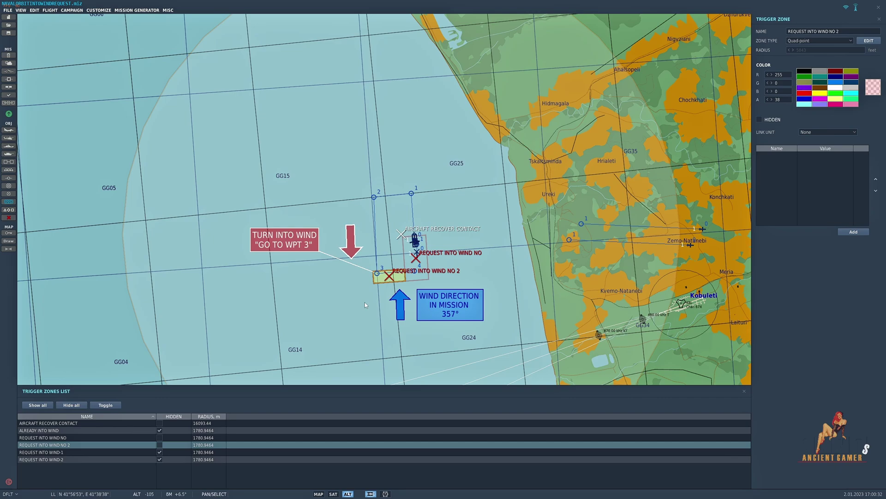
{"action": "left_click", "coordinate": [159, 430]}
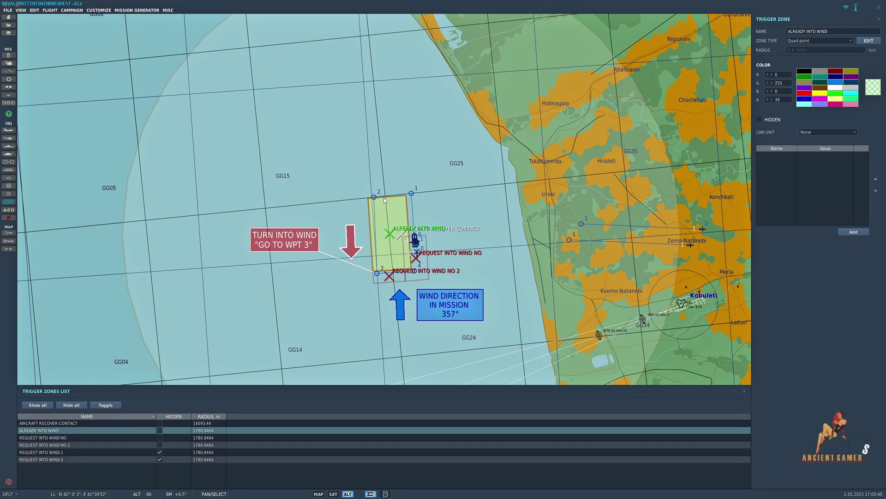
Unhide REQUEST INTO WIND-1 and REQUEST INTO WIND-2, then close both zone panels.
{"action": "left_click", "coordinate": [160, 453]}
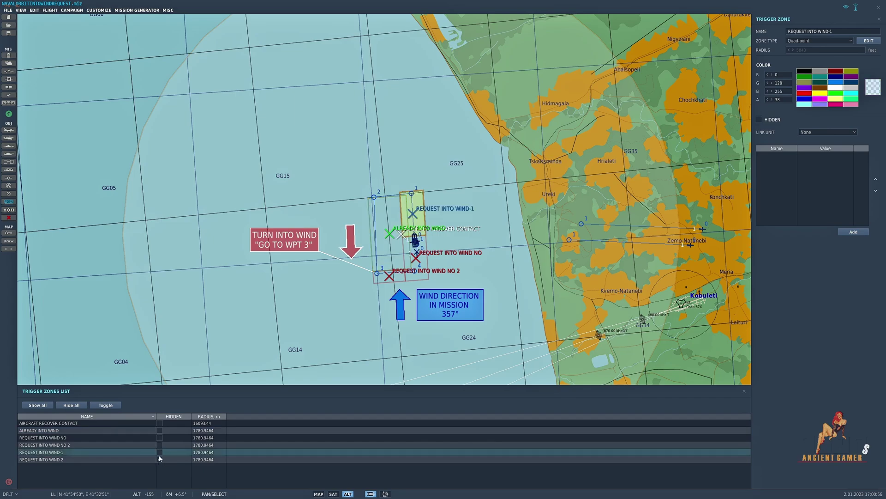
{"action": "left_click", "coordinate": [160, 459]}
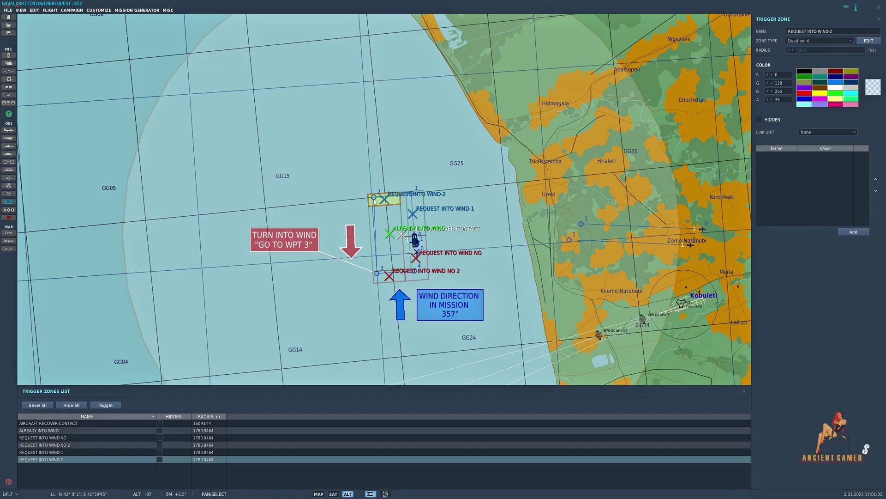
{"action": "left_click", "coordinate": [745, 392]}
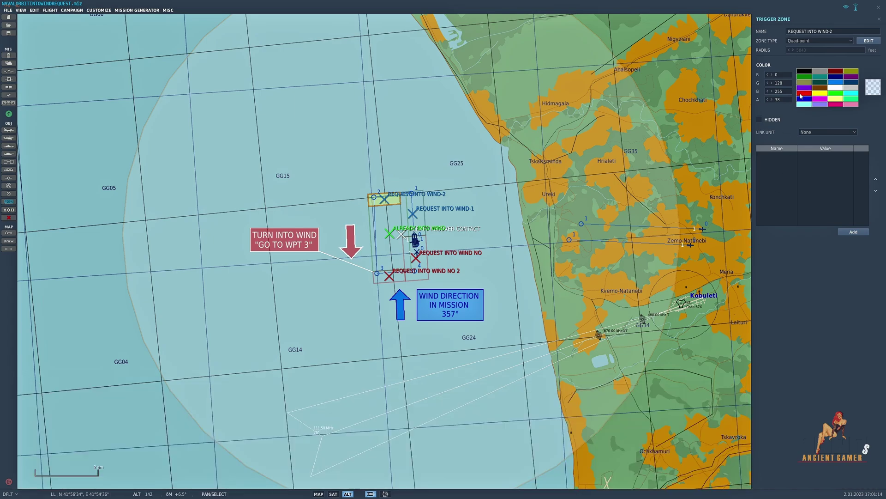
{"action": "left_click", "coordinate": [879, 20]}
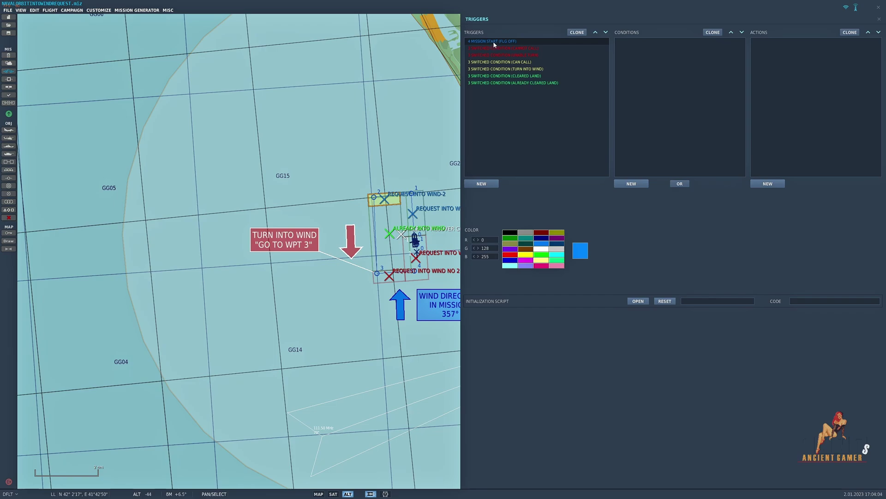
Review MISSION START's INTO WIND flag-off and radio-item actions, then the CAN CALL trigger.
{"action": "left_click", "coordinate": [493, 40]}
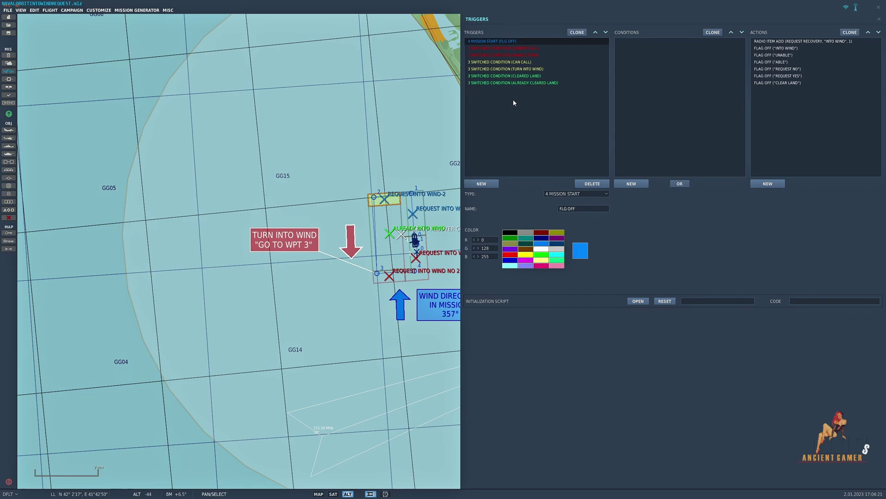
{"action": "left_click", "coordinate": [772, 48]}
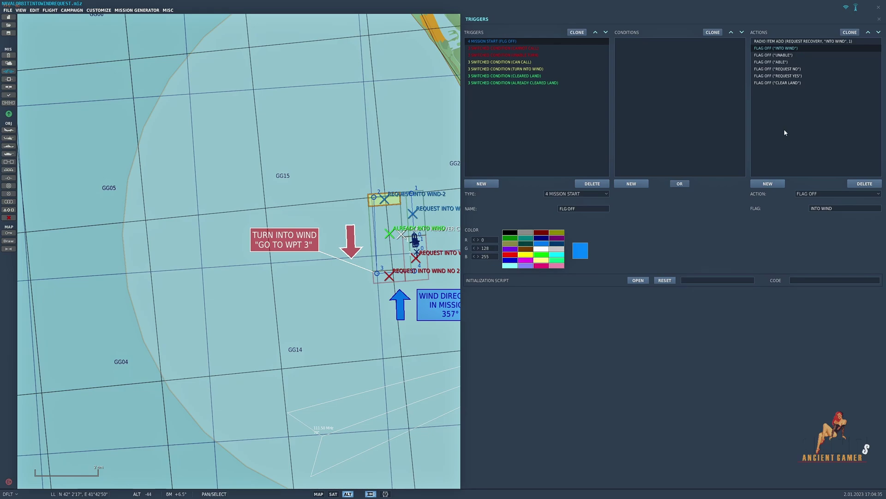
{"action": "left_click", "coordinate": [802, 42]}
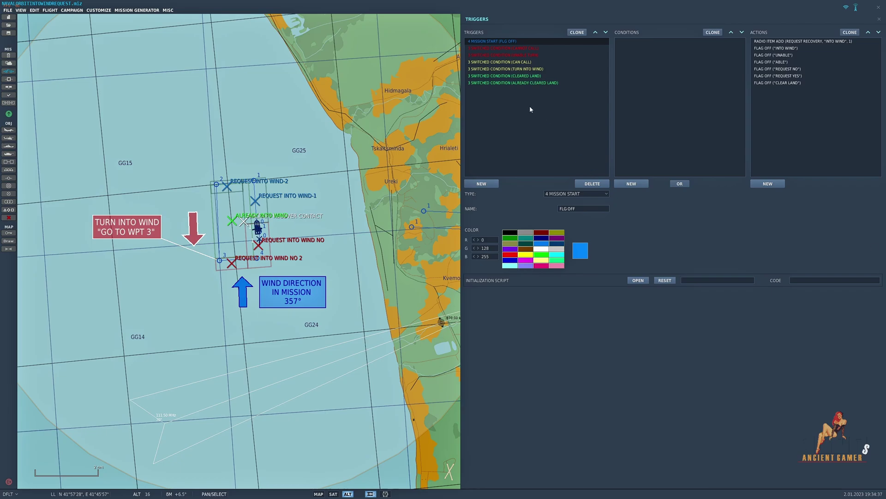
{"action": "left_click", "coordinate": [517, 63]}
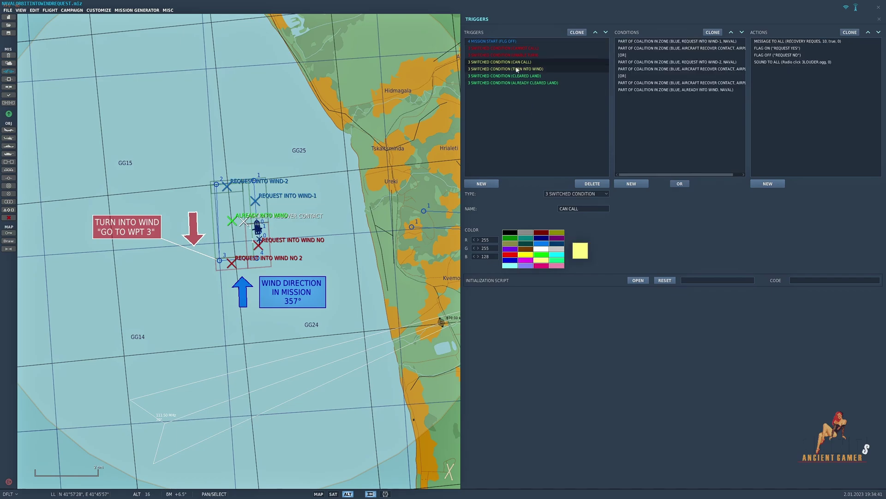
Show TURN INTO WIND's INTO WIND flag, zone conditions and Naval-1 waypoint push.
{"action": "left_click", "coordinate": [518, 69]}
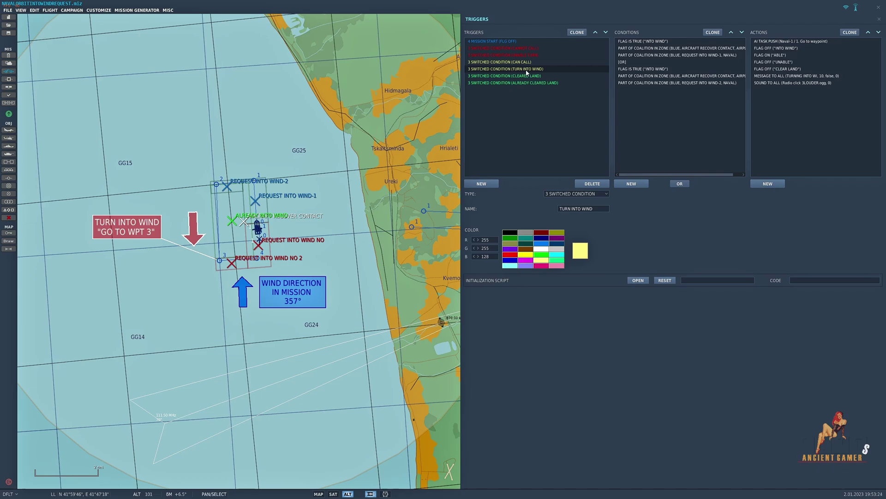
{"action": "left_click", "coordinate": [641, 41]}
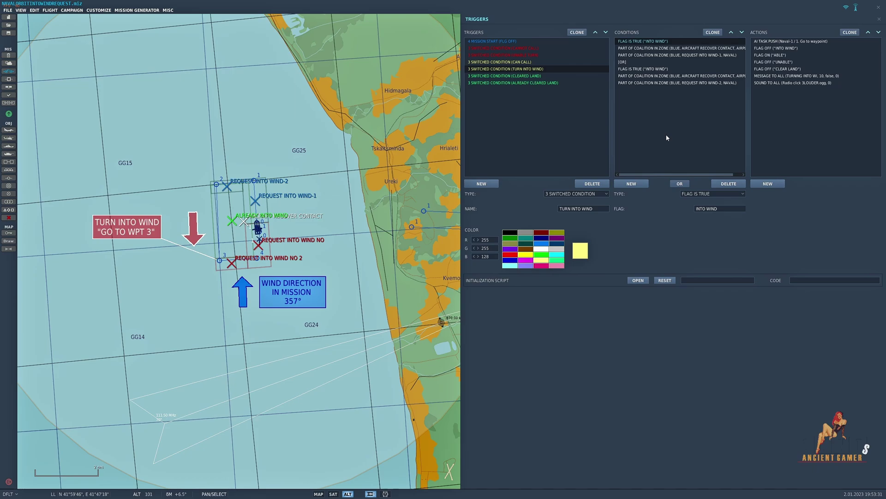
{"action": "left_click", "coordinate": [657, 49]}
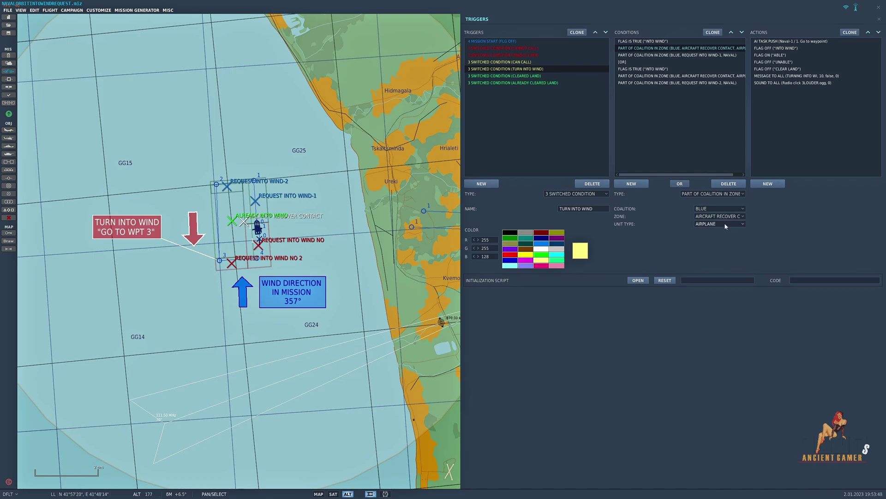
{"action": "left_click", "coordinate": [673, 55]}
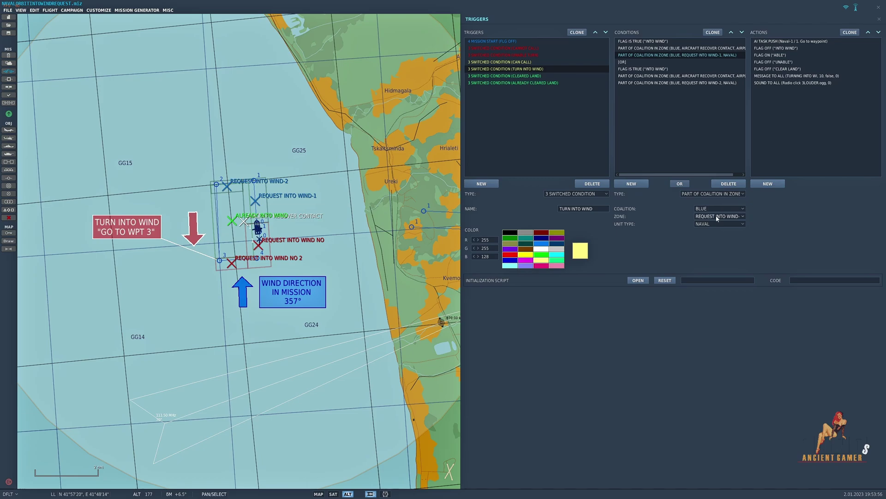
{"action": "left_click", "coordinate": [743, 216]}
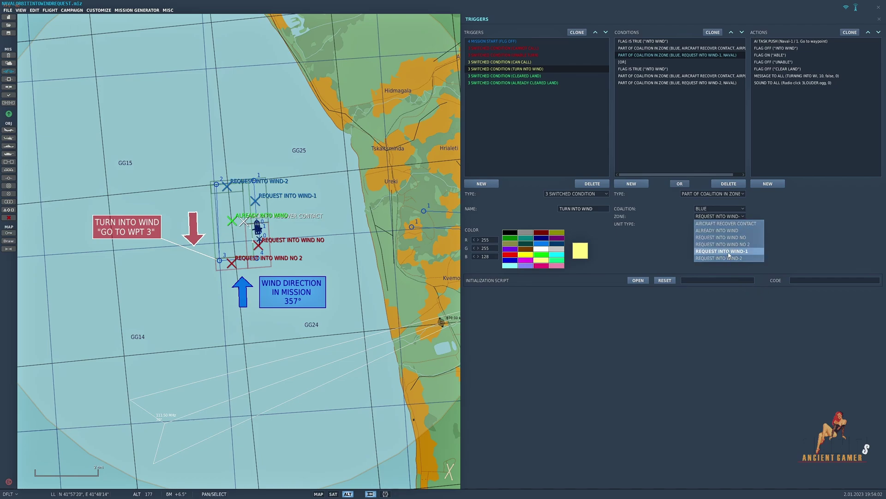
{"action": "left_click", "coordinate": [683, 220]}
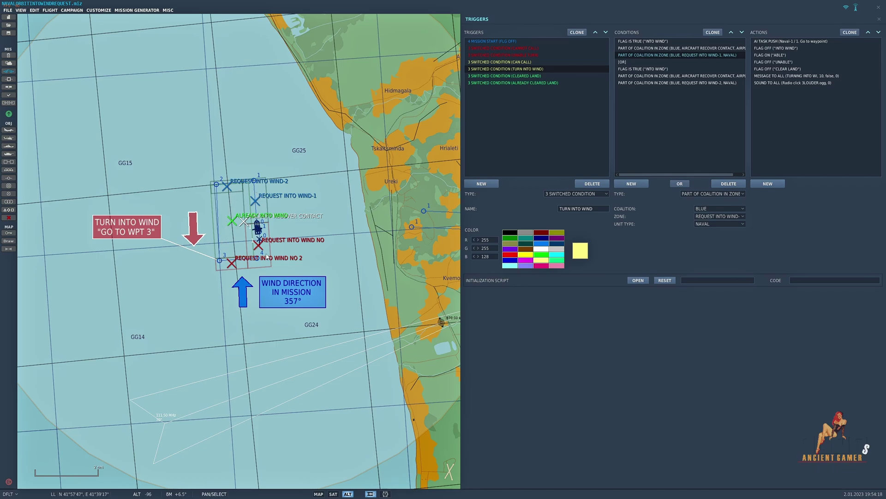
{"action": "left_click", "coordinate": [635, 69]}
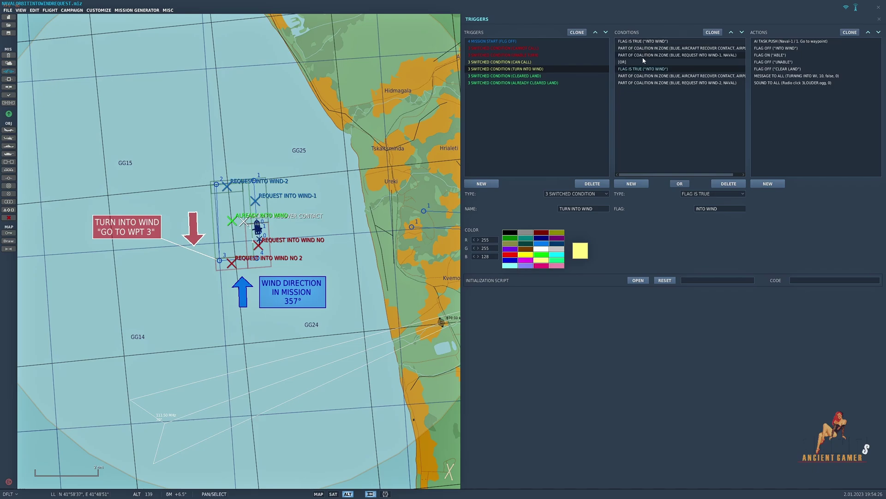
{"action": "left_click", "coordinate": [646, 83]}
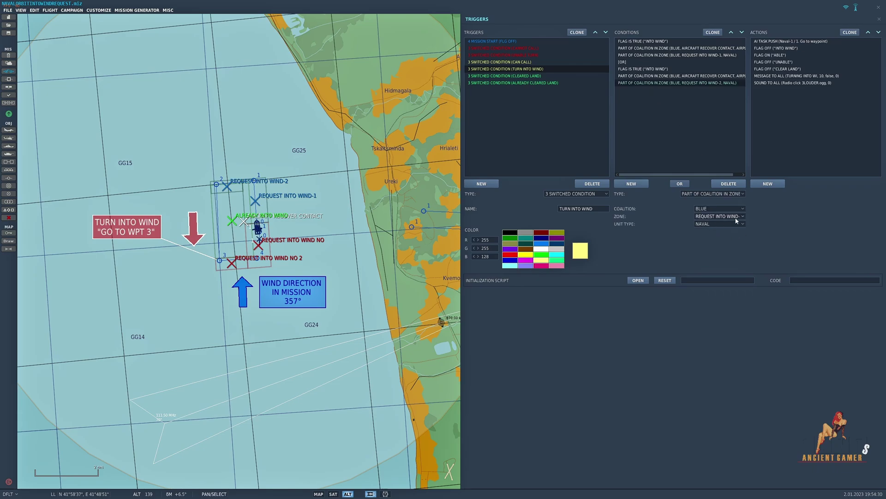
{"action": "left_click", "coordinate": [742, 216]}
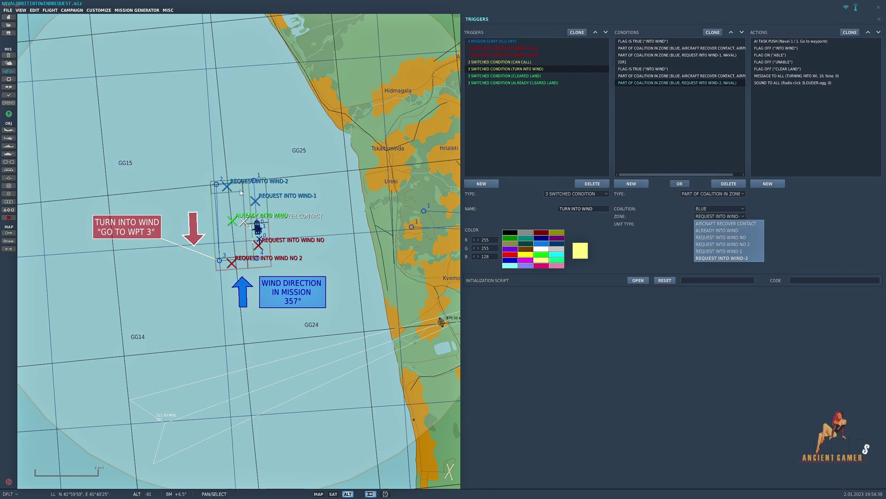
{"action": "left_click", "coordinate": [665, 118]}
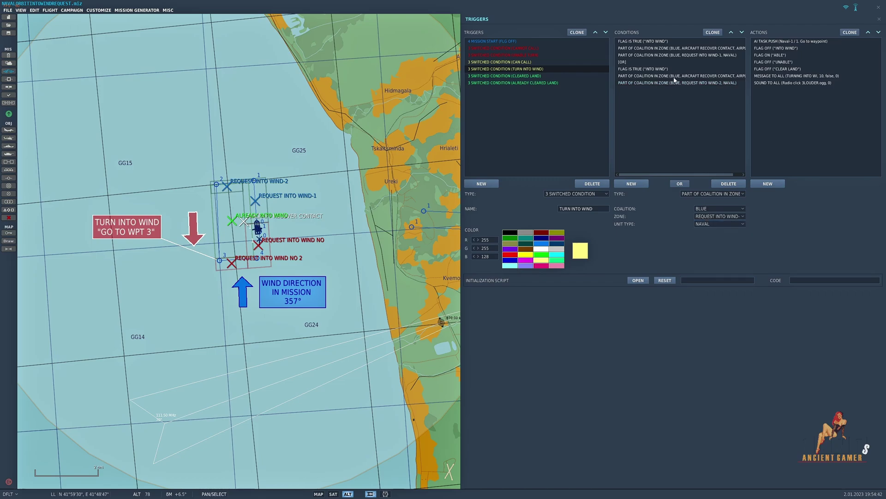
{"action": "left_click", "coordinate": [809, 42]}
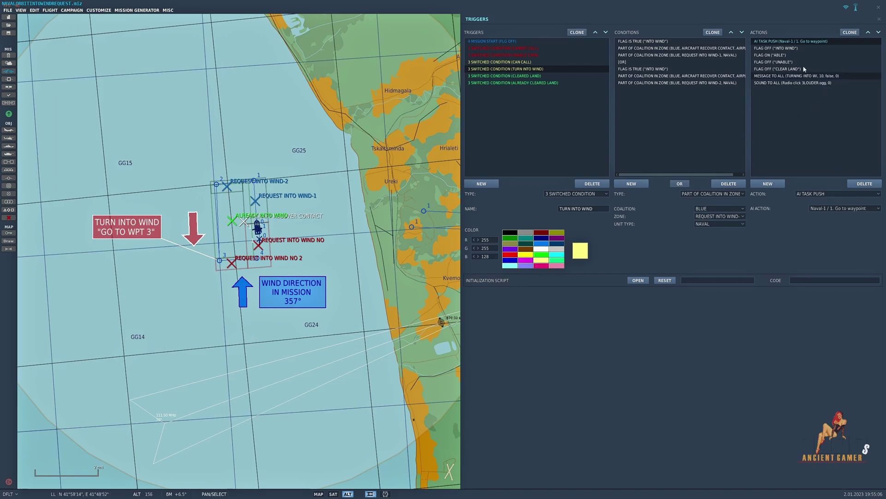
{"action": "left_click", "coordinate": [788, 48]}
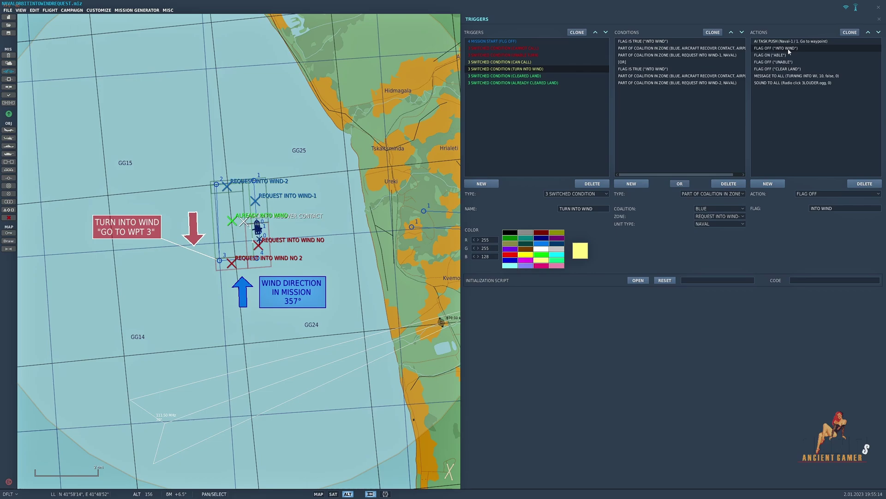
{"action": "left_click", "coordinate": [787, 54]}
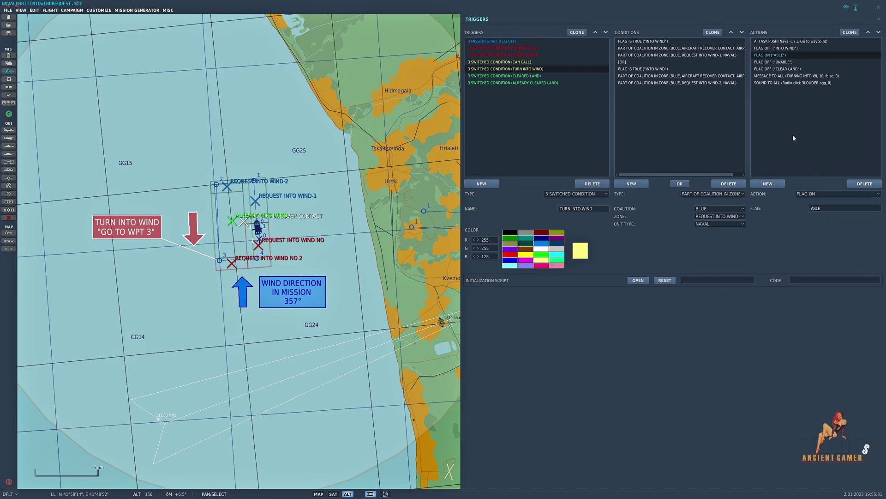
{"action": "left_click", "coordinate": [780, 63]}
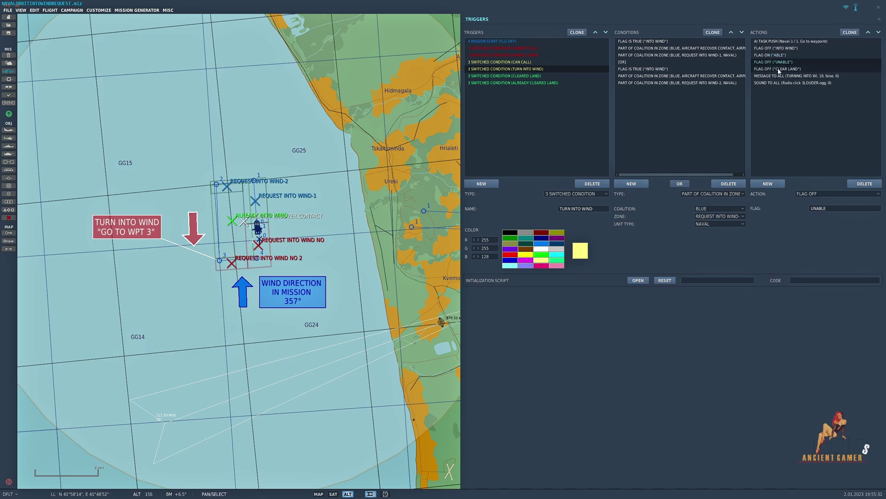
{"action": "left_click", "coordinate": [779, 70]}
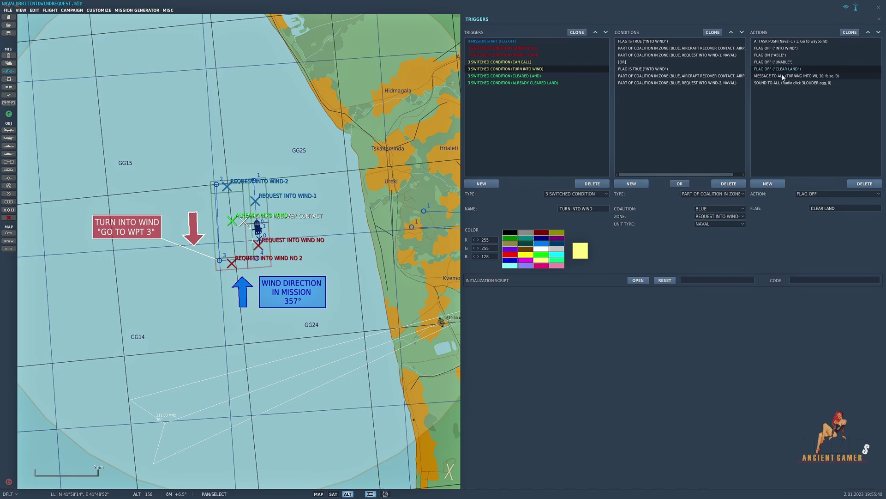
{"action": "left_click", "coordinate": [783, 77]}
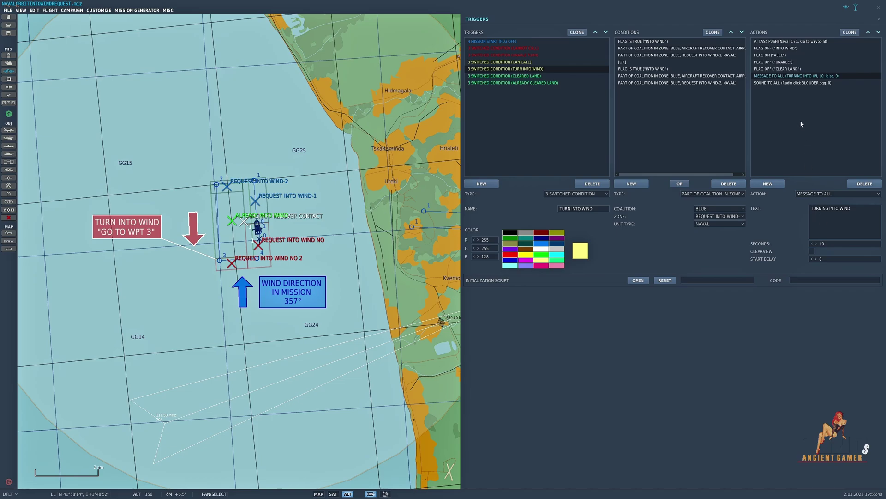
{"action": "left_click", "coordinate": [793, 83]}
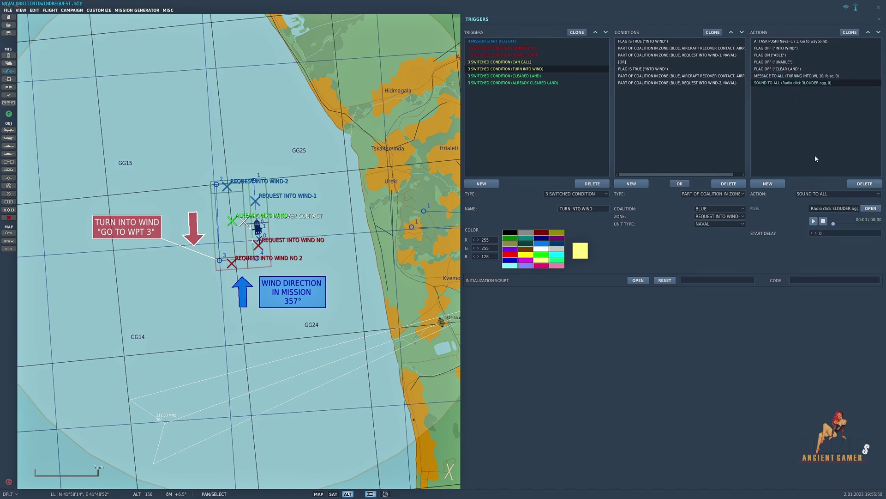